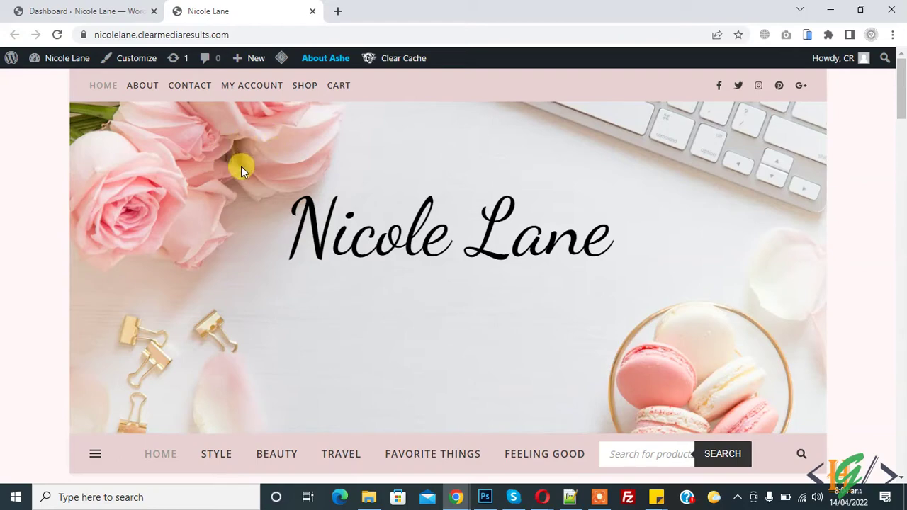
# Find 'WP Menu Icons' under Plugins > Add New, then install and activate it.
pyautogui.click(130, 10)
pyautogui.scroll(-3, 358, 158)
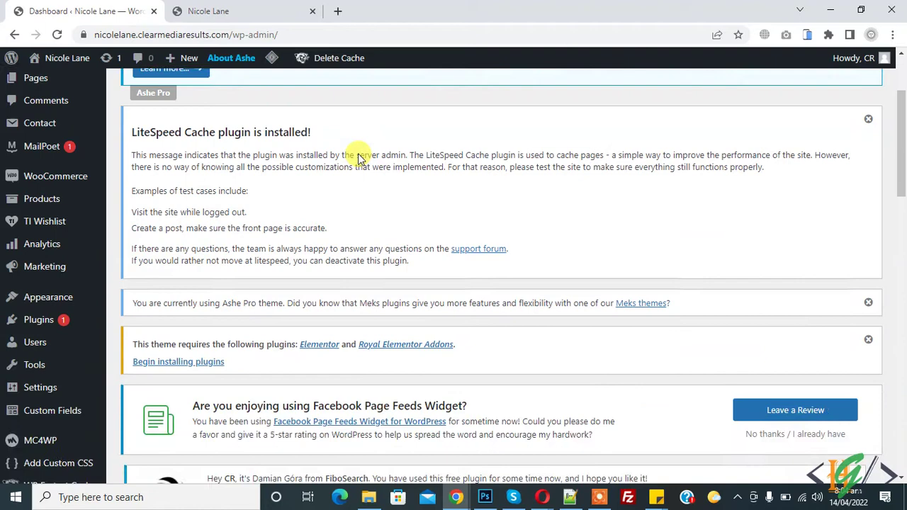
pyautogui.moveTo(17, 253)
pyautogui.click(150, 277)
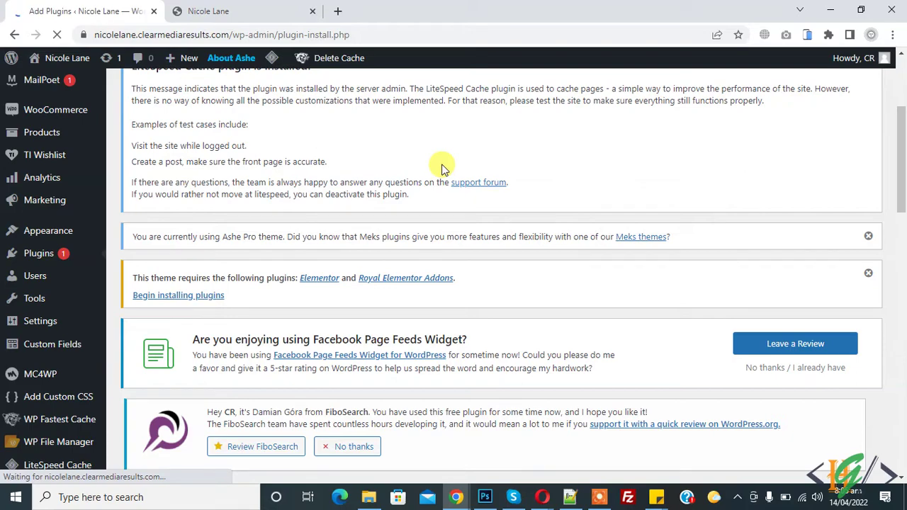
pyautogui.scroll(-7, 679, 174)
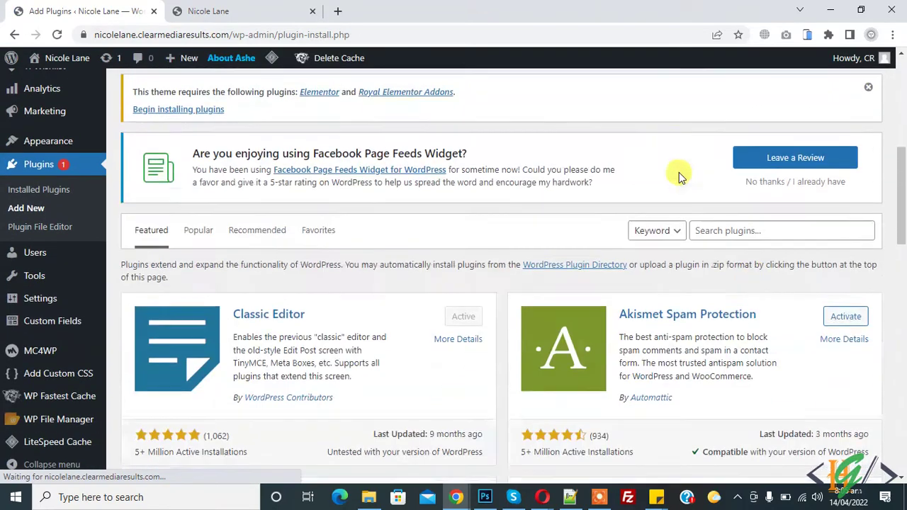
pyautogui.click(762, 228)
pyautogui.write('WP Menu Icons')
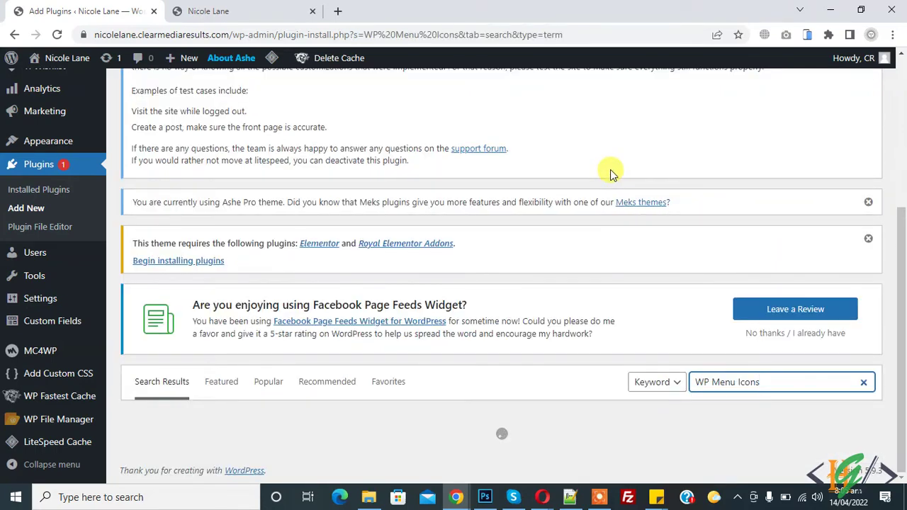
pyautogui.scroll(-2, 599, 177)
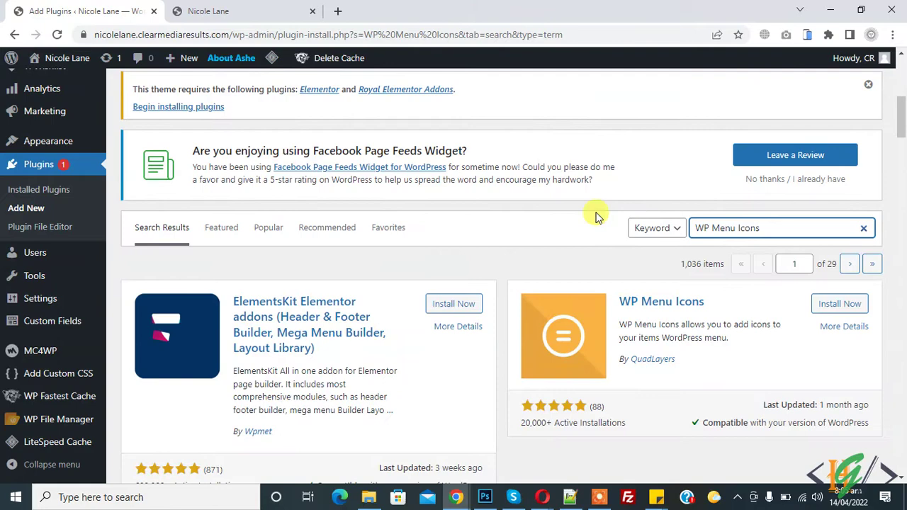
pyautogui.click(838, 307)
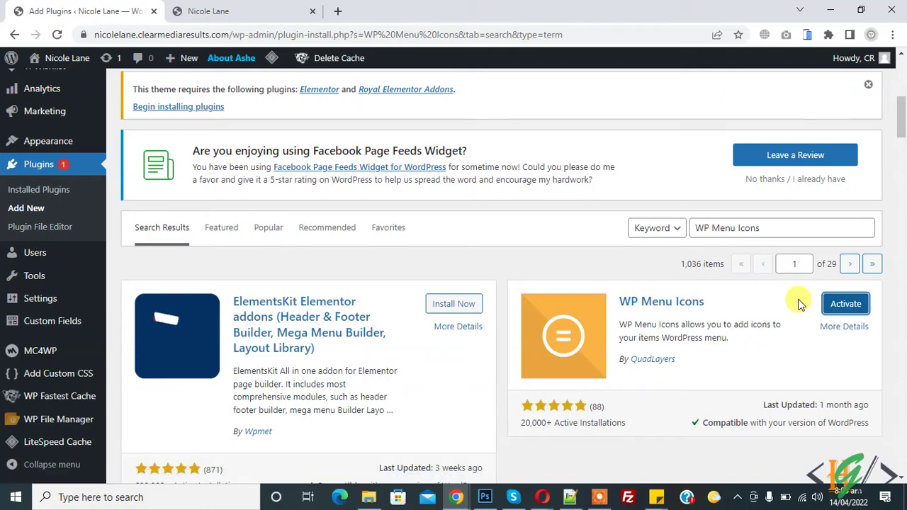
pyautogui.click(840, 308)
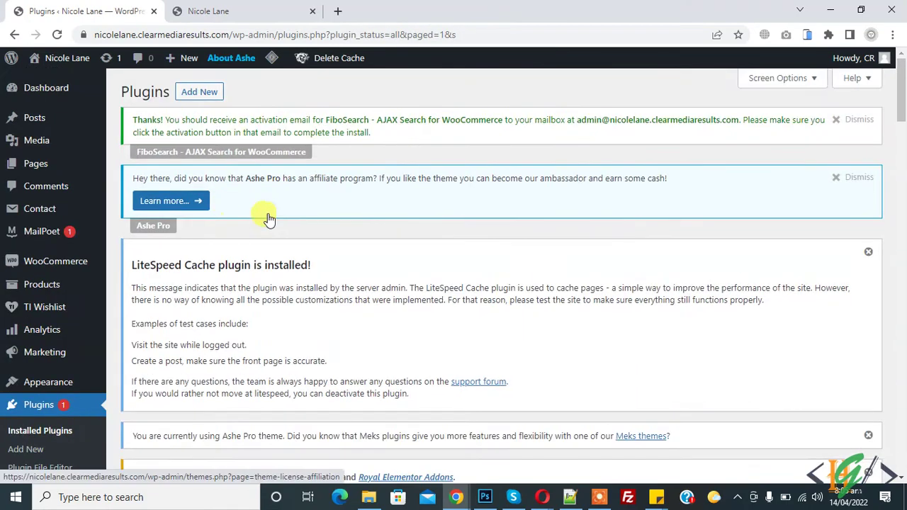
# Open the Appearance > Menus editor on the Top Menu and compare it with the live site's menu.
pyautogui.click(237, 9)
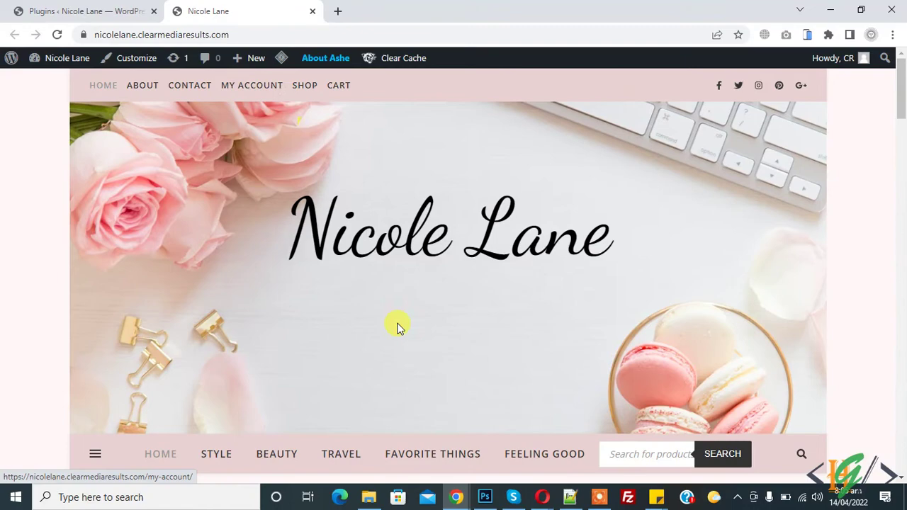
pyautogui.click(121, 7)
pyautogui.scroll(-3, 276, 178)
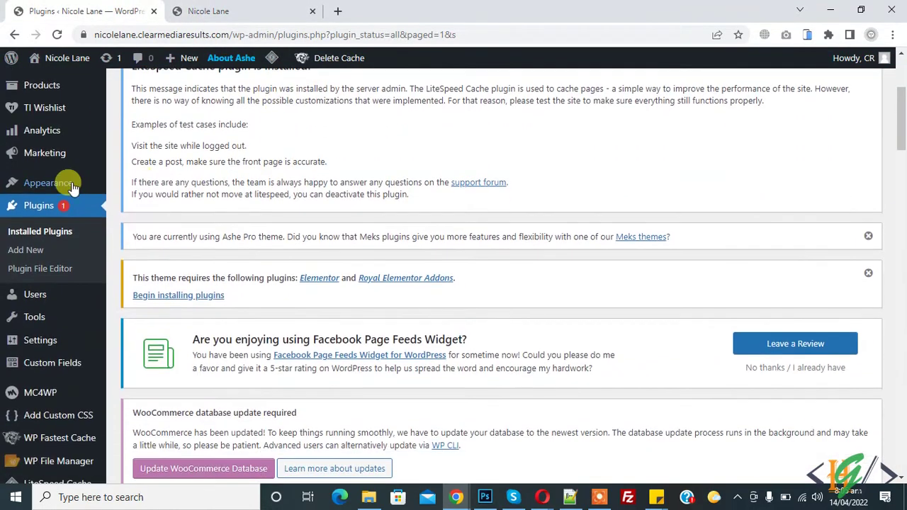
pyautogui.moveTo(64, 182)
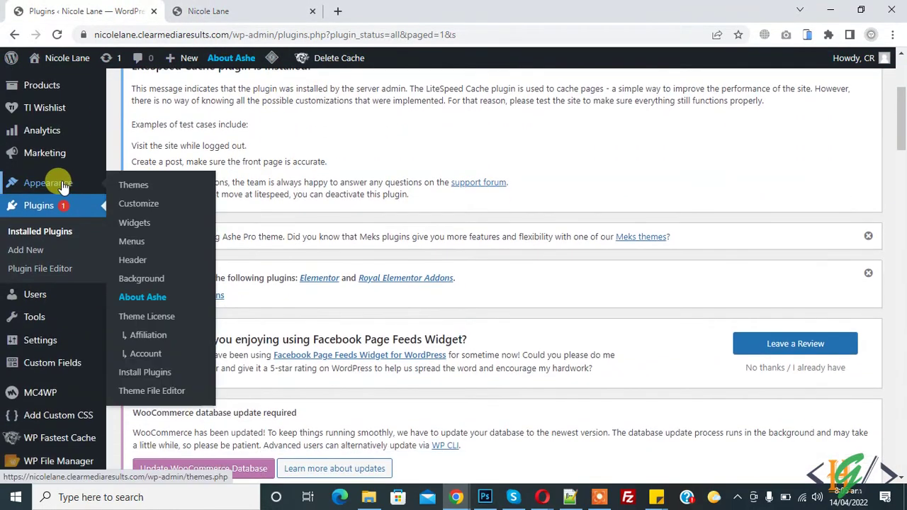
pyautogui.click(146, 242)
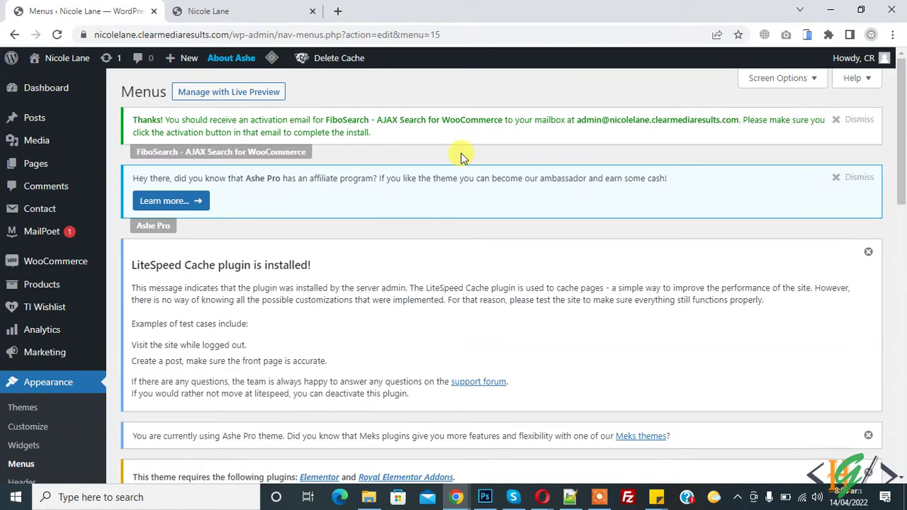
pyautogui.scroll(-8, 460, 158)
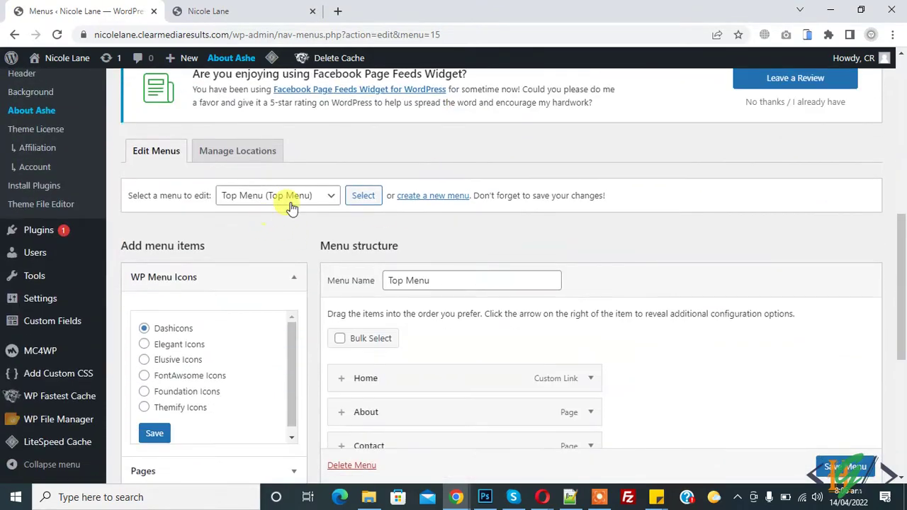
pyautogui.click(238, 8)
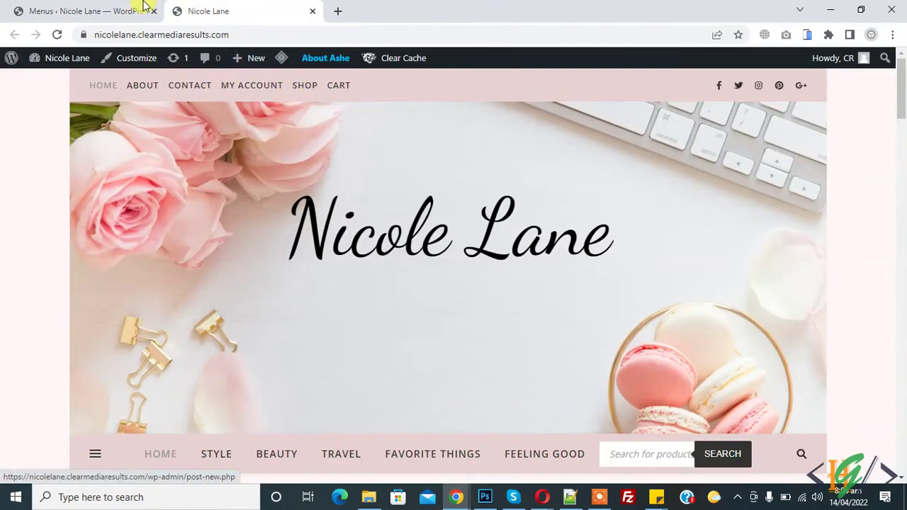
pyautogui.click(146, 9)
pyautogui.scroll(-4, 530, 157)
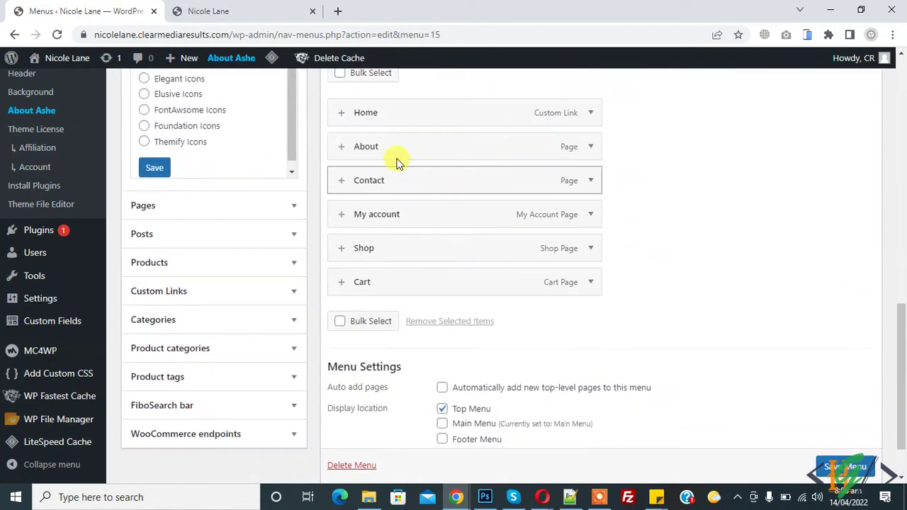
# Search 'home' and pick the home icon for the Home menu item.
pyautogui.click(341, 115)
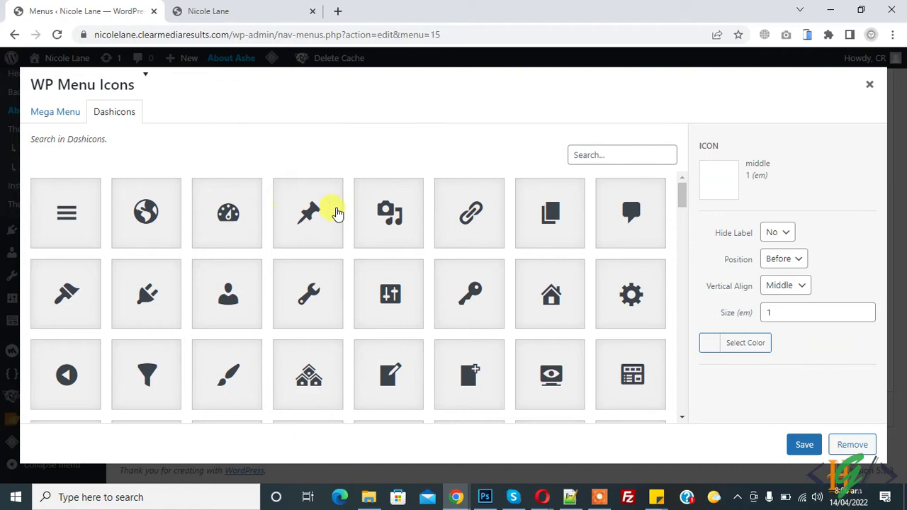
pyautogui.click(588, 156)
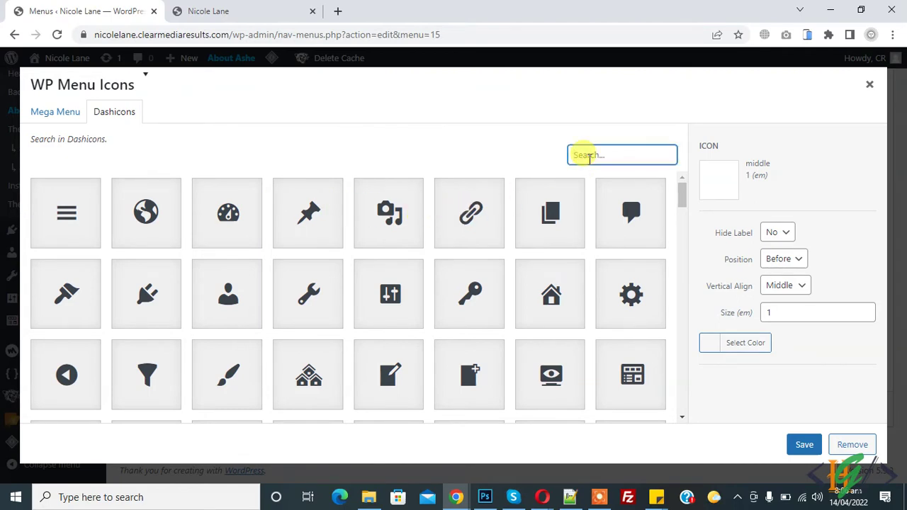
pyautogui.write('home')
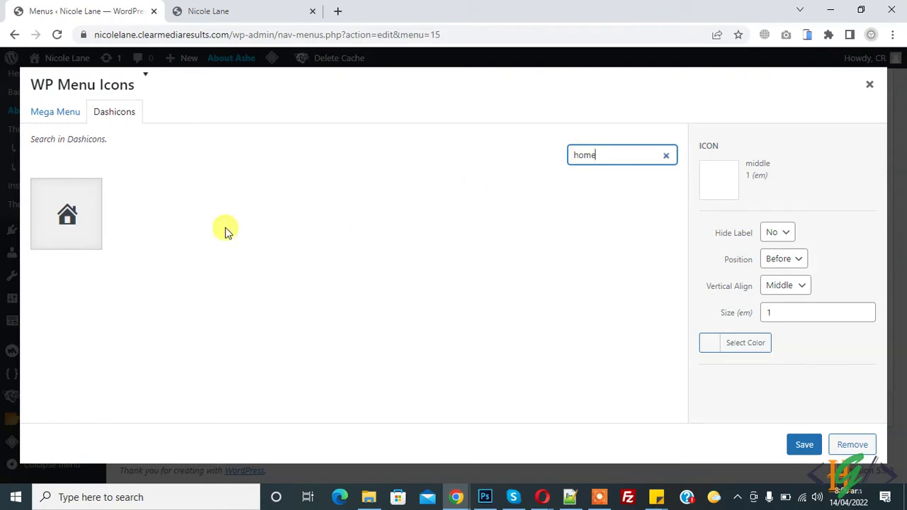
pyautogui.click(68, 228)
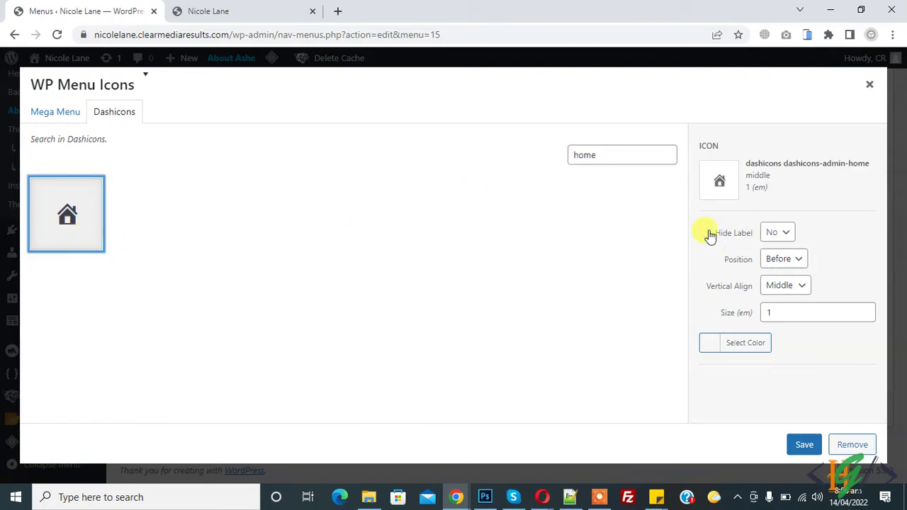
pyautogui.click(297, 10)
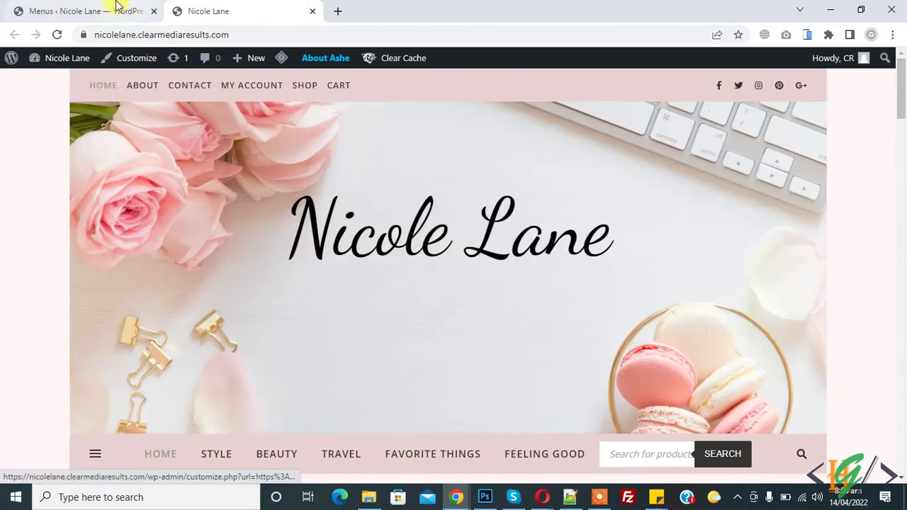
pyautogui.click(114, 9)
# Keep the Home label visible, with the icon positioned before the label.
pyautogui.click(780, 228)
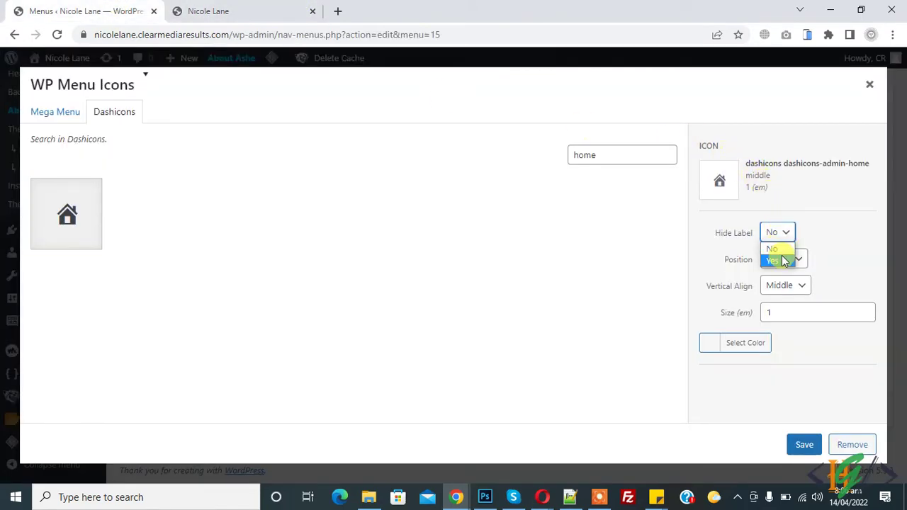
pyautogui.click(780, 255)
pyautogui.click(775, 234)
pyautogui.click(772, 249)
pyautogui.click(780, 261)
pyautogui.click(780, 275)
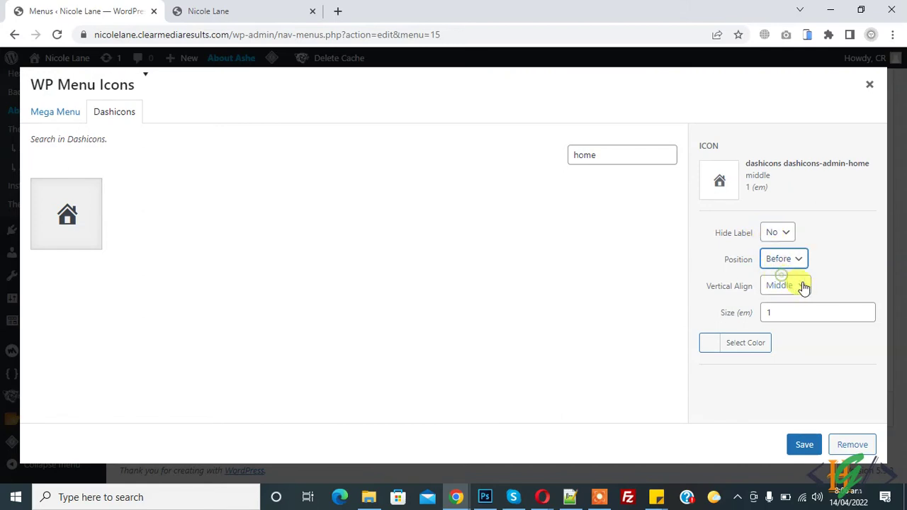
# Set the Home icon size to 3 and colour to black, then save the icon and menu.
pyautogui.click(778, 312)
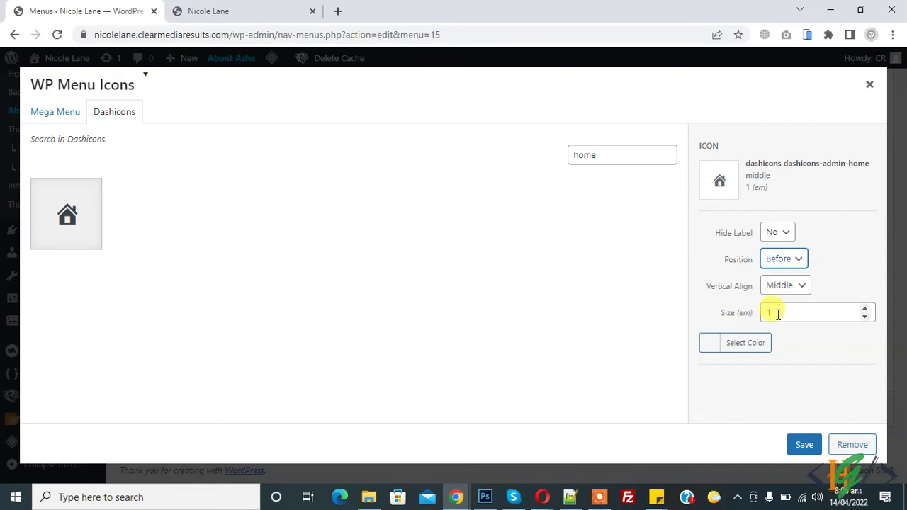
pyautogui.doubleClick(773, 311)
pyautogui.write('3')
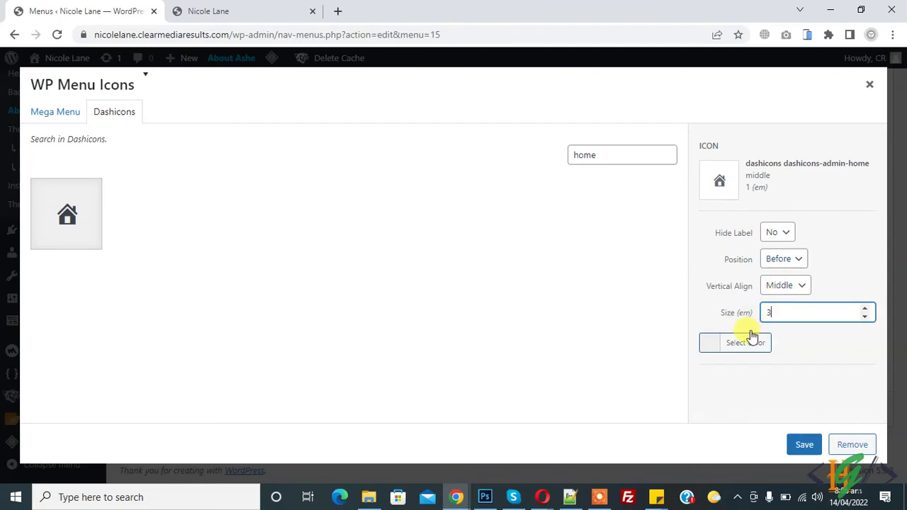
pyautogui.click(715, 344)
pyautogui.scroll(-2, 763, 297)
pyautogui.scroll(-1, 764, 314)
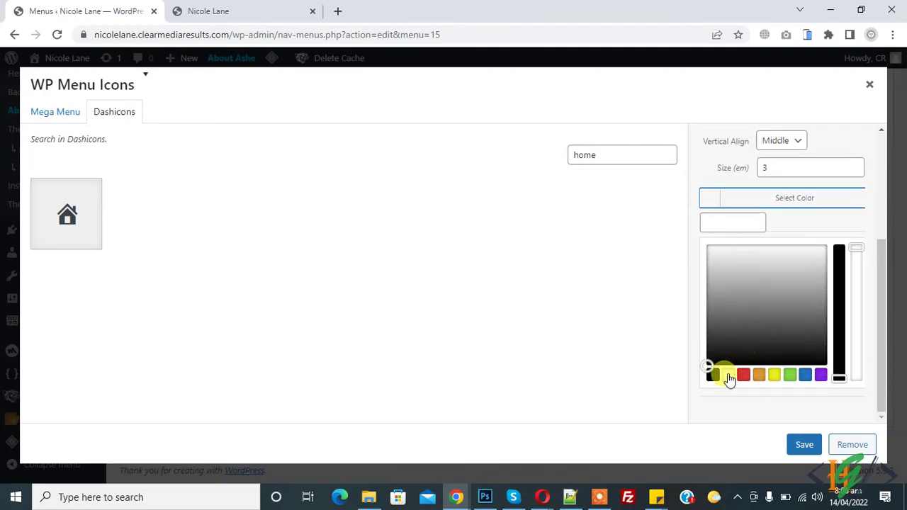
pyautogui.click(714, 375)
pyautogui.click(806, 446)
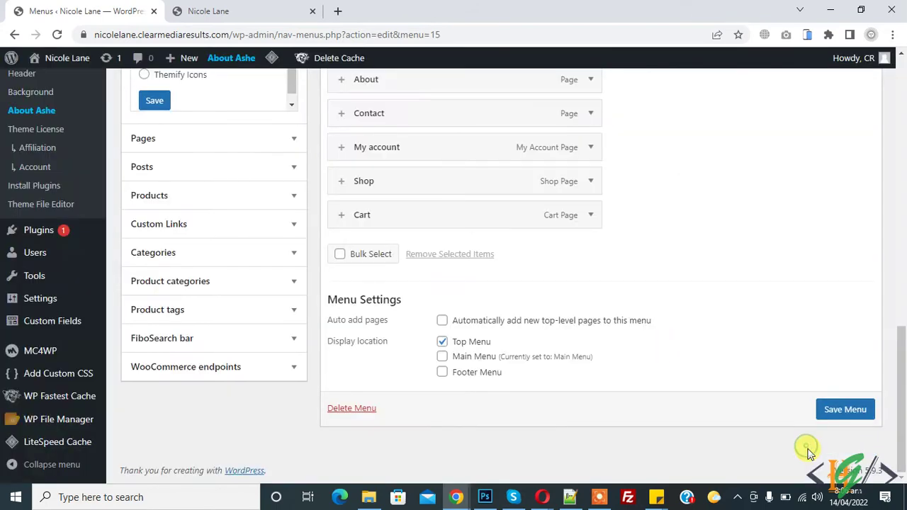
pyautogui.click(836, 410)
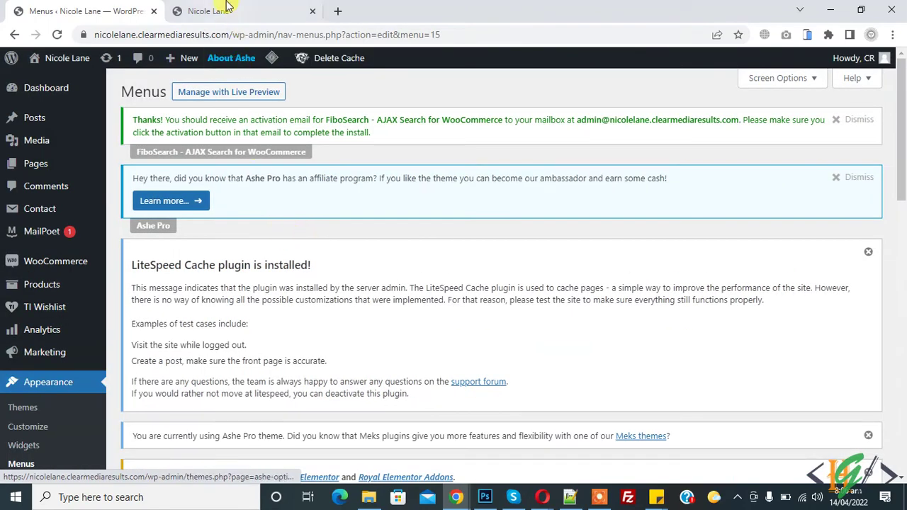
# Reload the site's front page to view the new size-3 home icon.
pyautogui.click(221, 7)
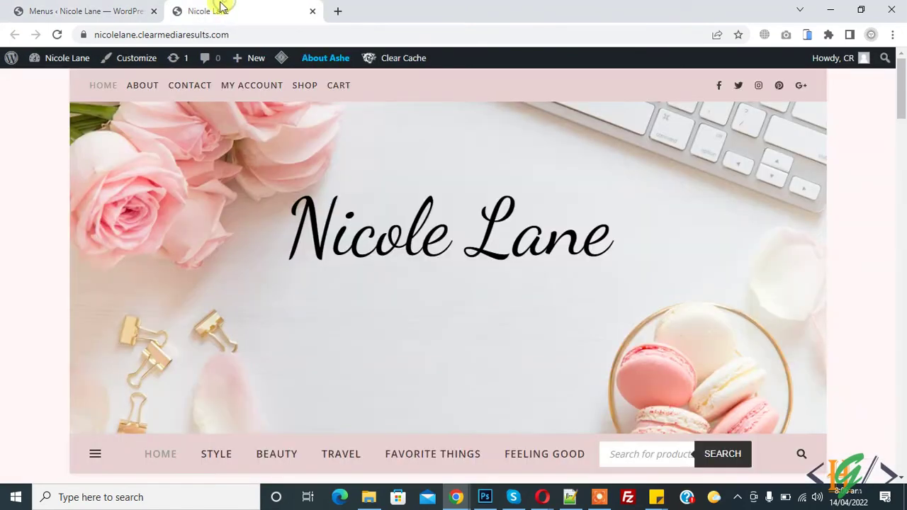
pyautogui.click(56, 35)
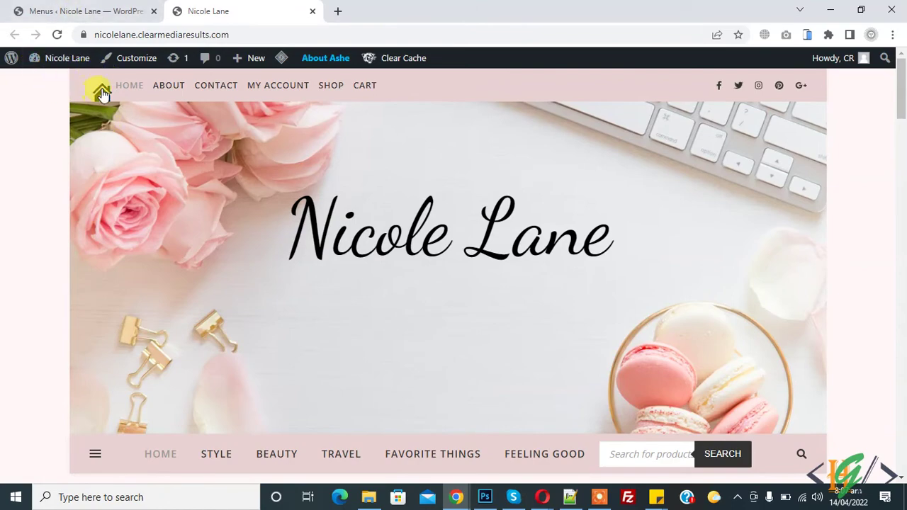
pyautogui.click(100, 7)
pyautogui.scroll(-10, 461, 162)
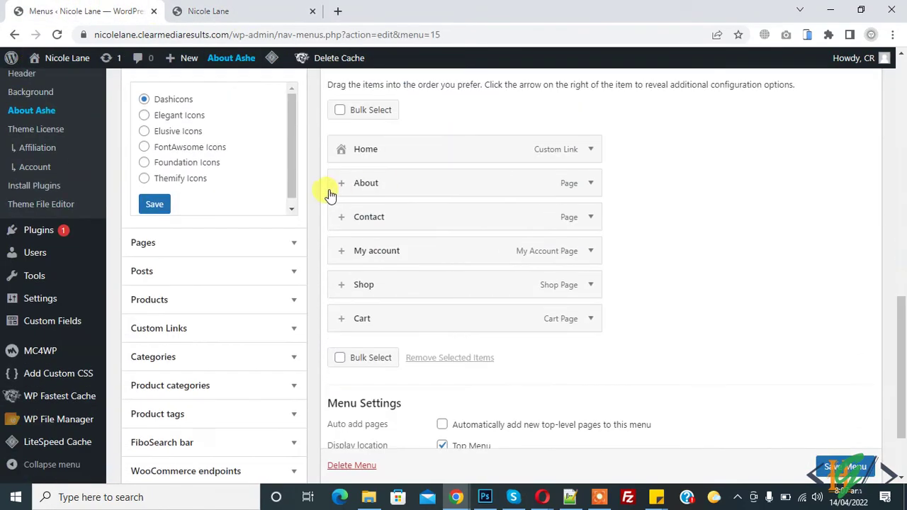
# Change the Home menu icon size to 2 and save it.
pyautogui.click(341, 151)
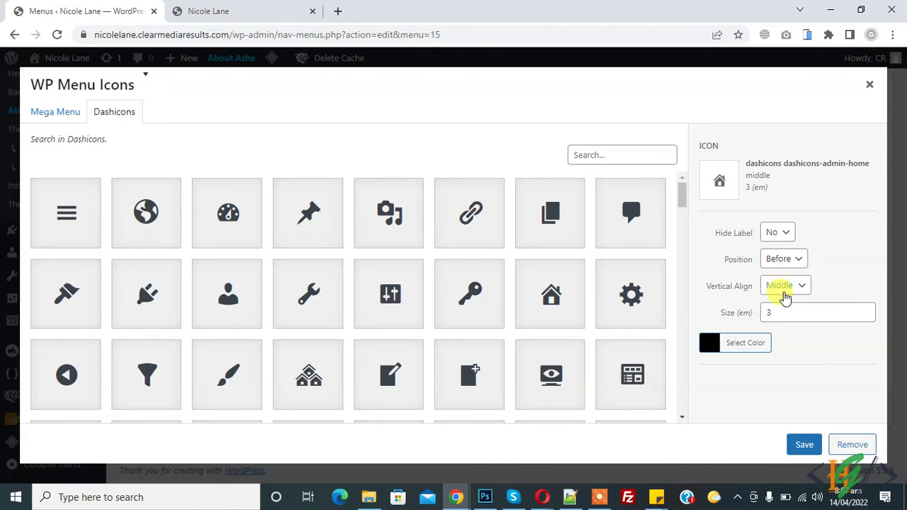
pyautogui.doubleClick(765, 311)
pyautogui.write('2')
pyautogui.click(804, 444)
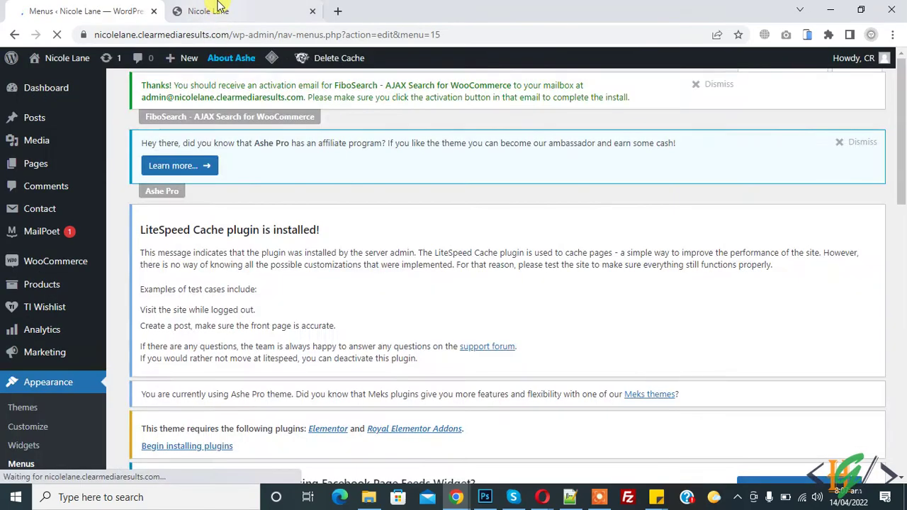
# Reload the site's front page to see the smaller icon.
pyautogui.click(203, 11)
pyautogui.click(203, 36)
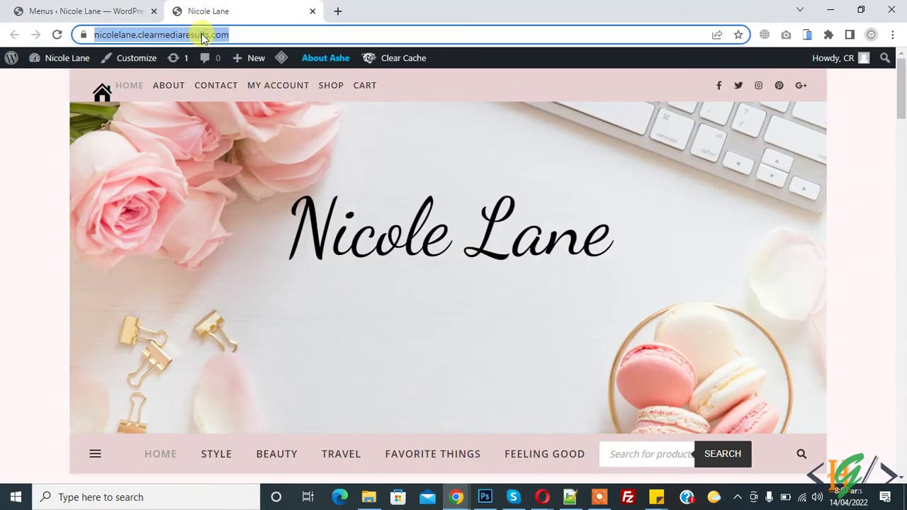
pyautogui.press('Return')
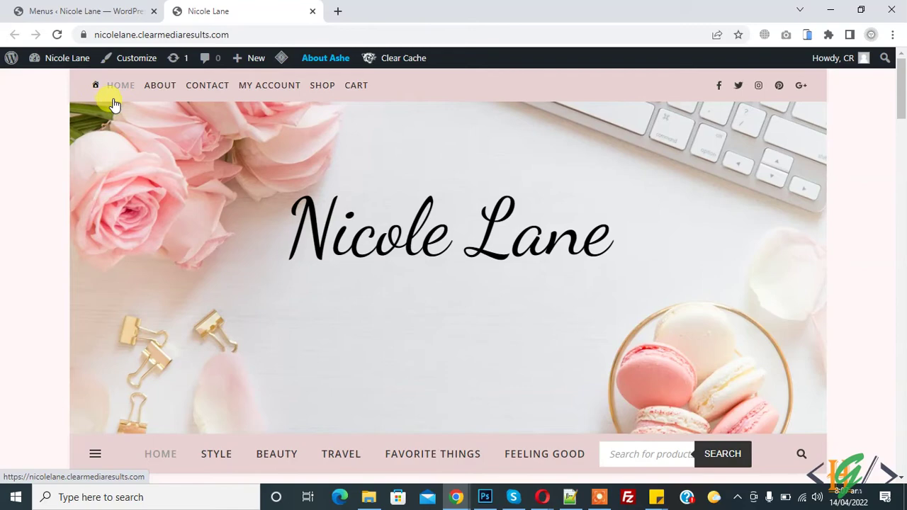
# Keep the Home icon vertically centred at size 2, hide its label, and save the menu.
pyautogui.click(111, 8)
pyautogui.scroll(-5, 587, 190)
pyautogui.scroll(-4, 587, 190)
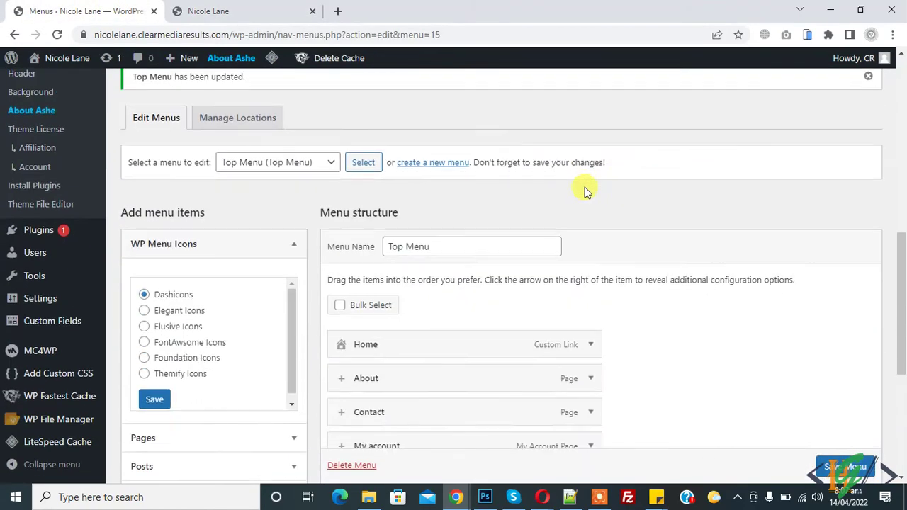
pyautogui.click(340, 284)
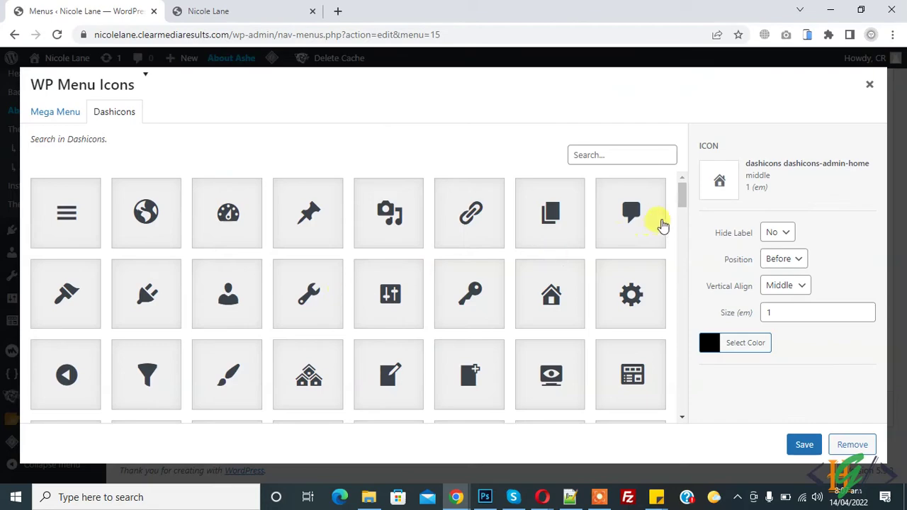
pyautogui.click(796, 282)
pyautogui.click(796, 296)
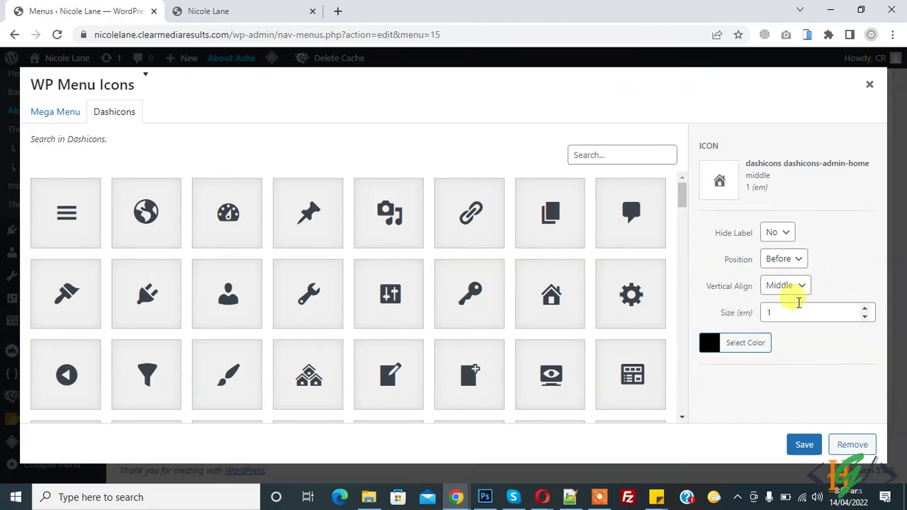
pyautogui.moveTo(780, 310); pyautogui.dragTo(760, 313)
pyautogui.write('2')
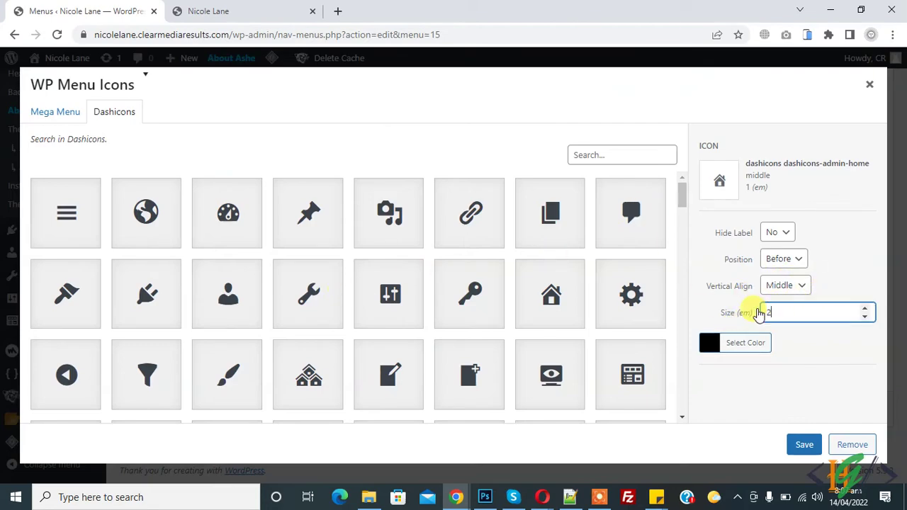
pyautogui.click(777, 233)
pyautogui.click(778, 261)
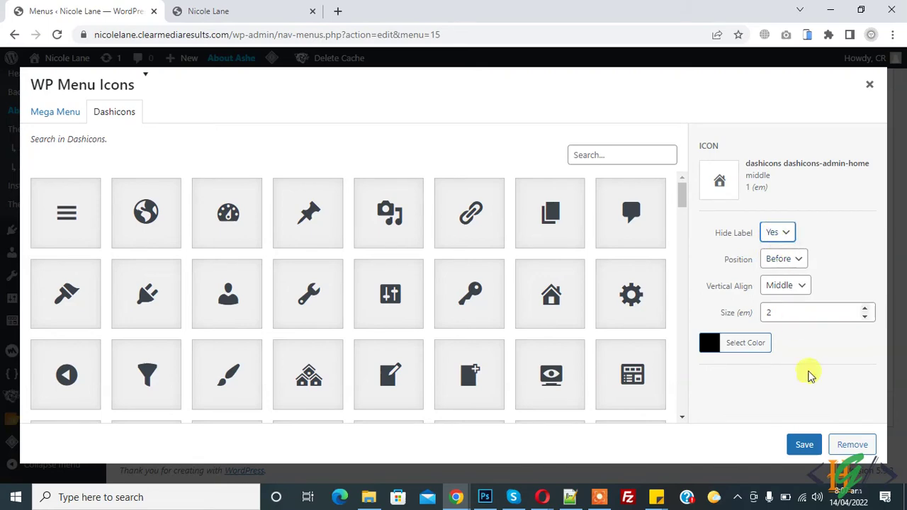
pyautogui.click(804, 445)
pyautogui.click(835, 411)
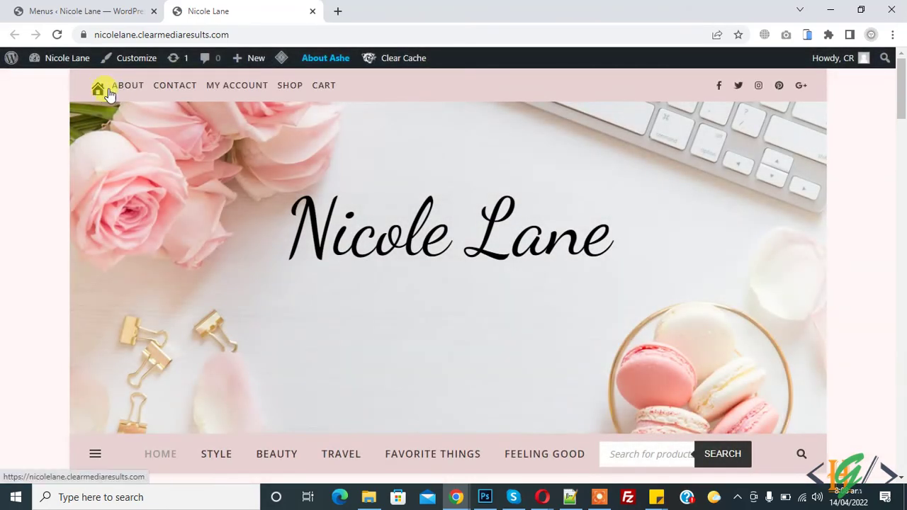
# Unhide the Home label, set the icon size to 1.5, save the menu, and view the site.
pyautogui.click(103, 7)
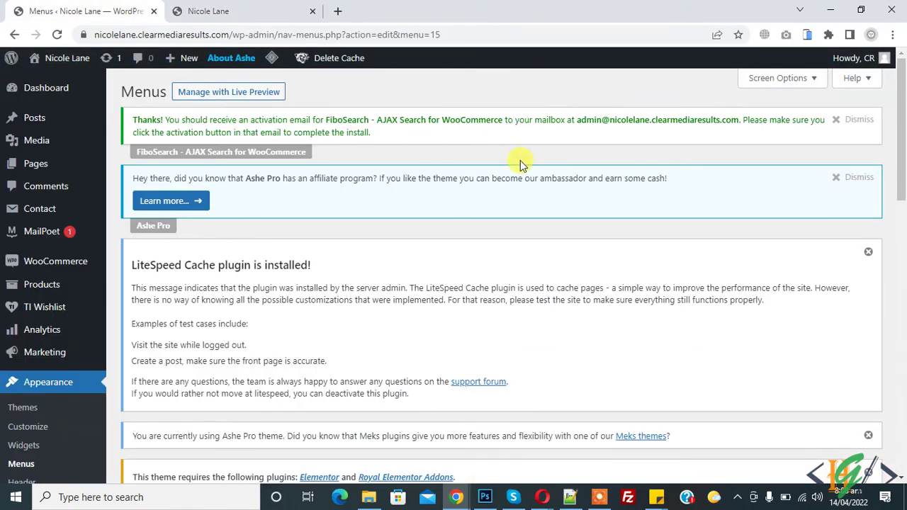
pyautogui.scroll(-10, 520, 161)
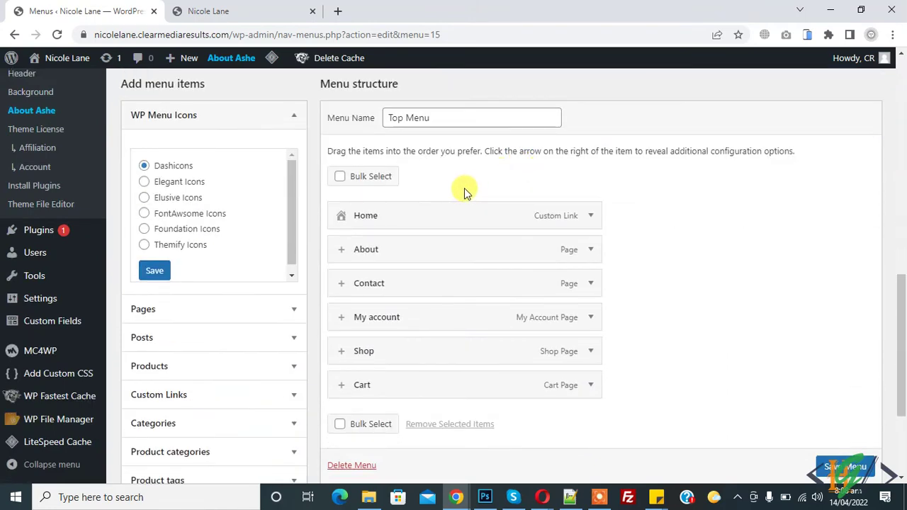
pyautogui.click(343, 222)
pyautogui.click(781, 233)
pyautogui.click(776, 255)
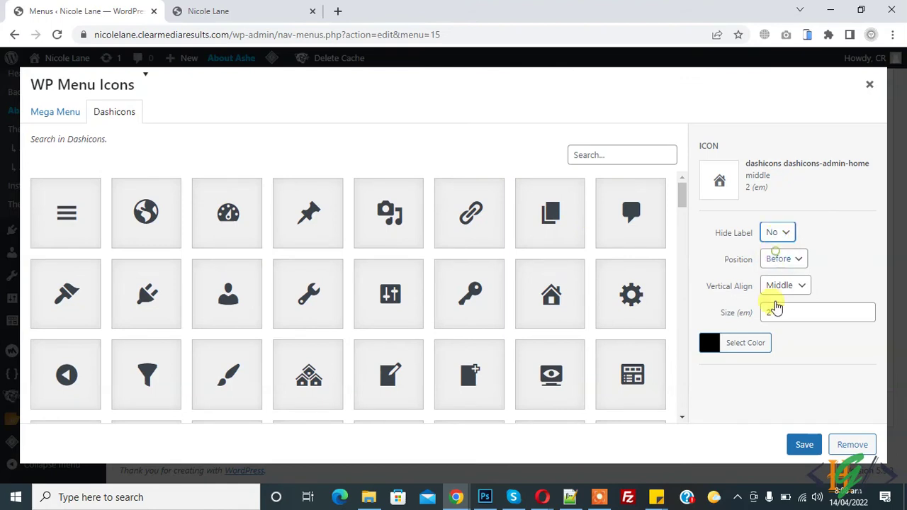
pyautogui.click(777, 315)
pyautogui.write('1.5')
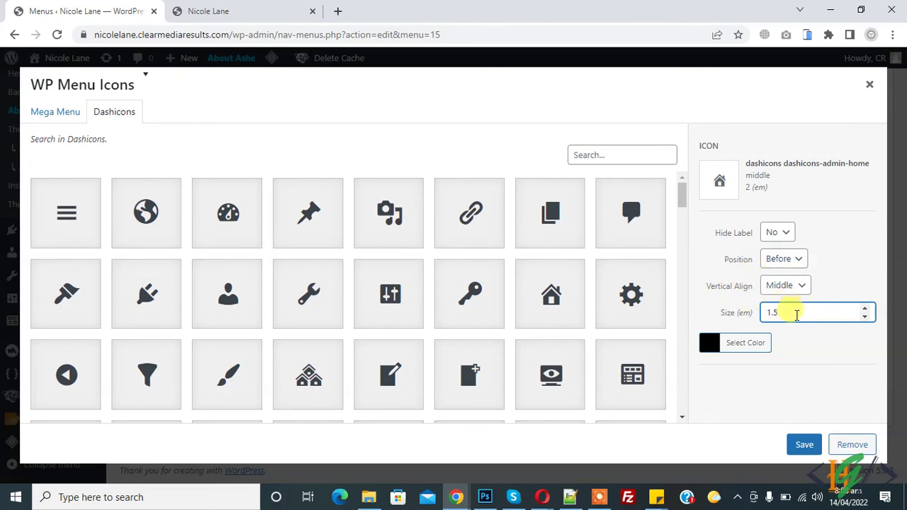
pyautogui.click(804, 444)
pyautogui.click(840, 409)
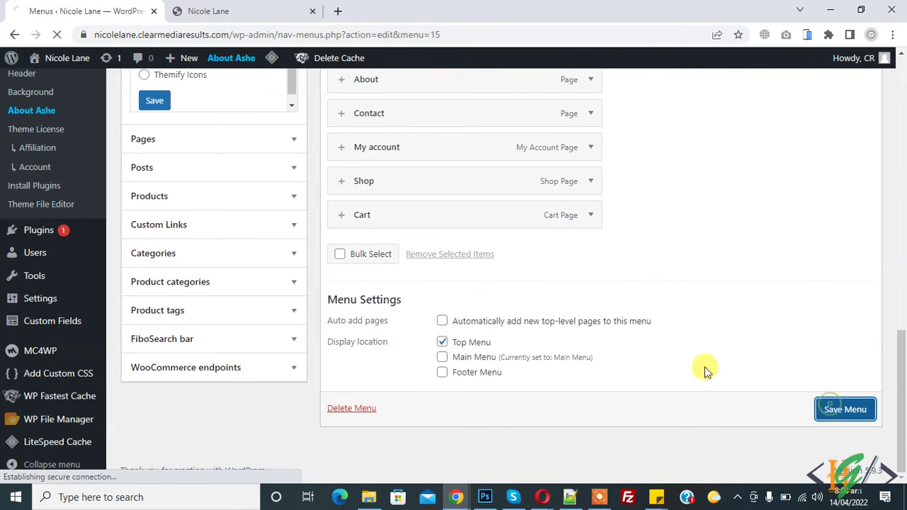
pyautogui.click(221, 7)
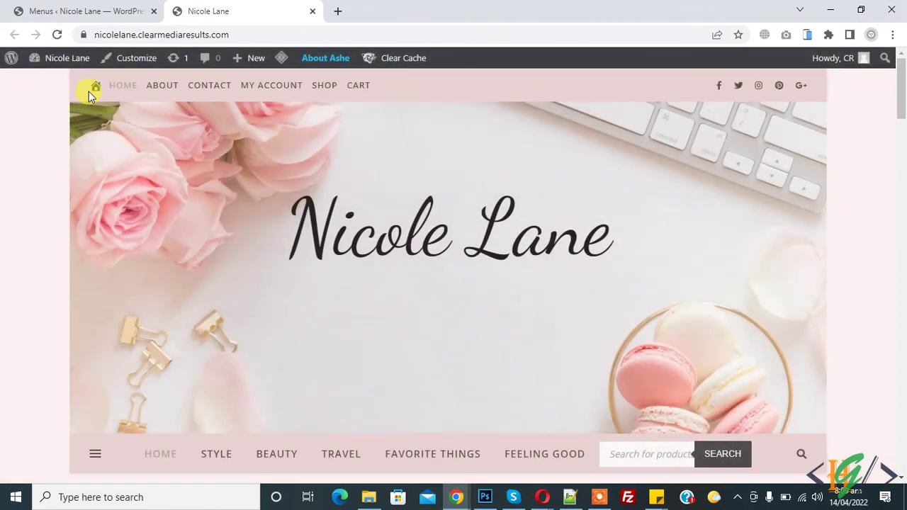
# In the Menus editor, open the WP Menu Icons picker for the About item.
pyautogui.click(121, 8)
pyautogui.scroll(-10, 610, 237)
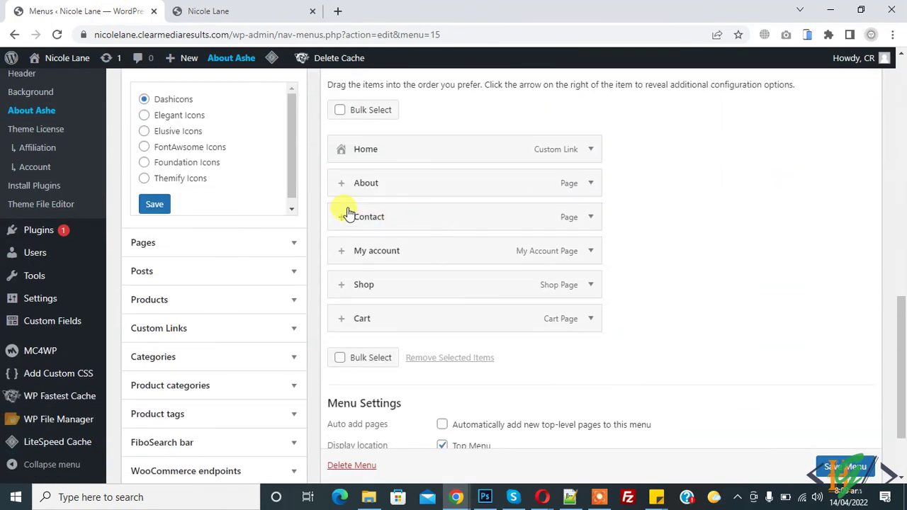
pyautogui.click(341, 185)
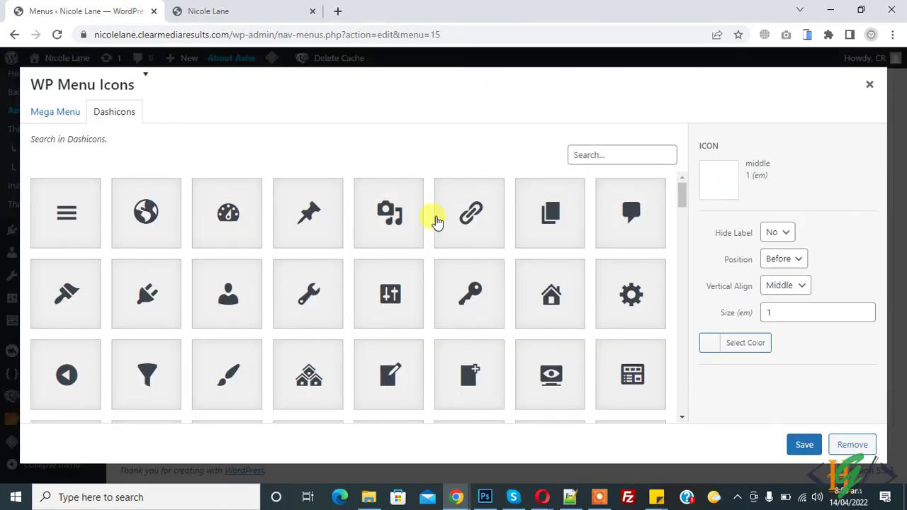